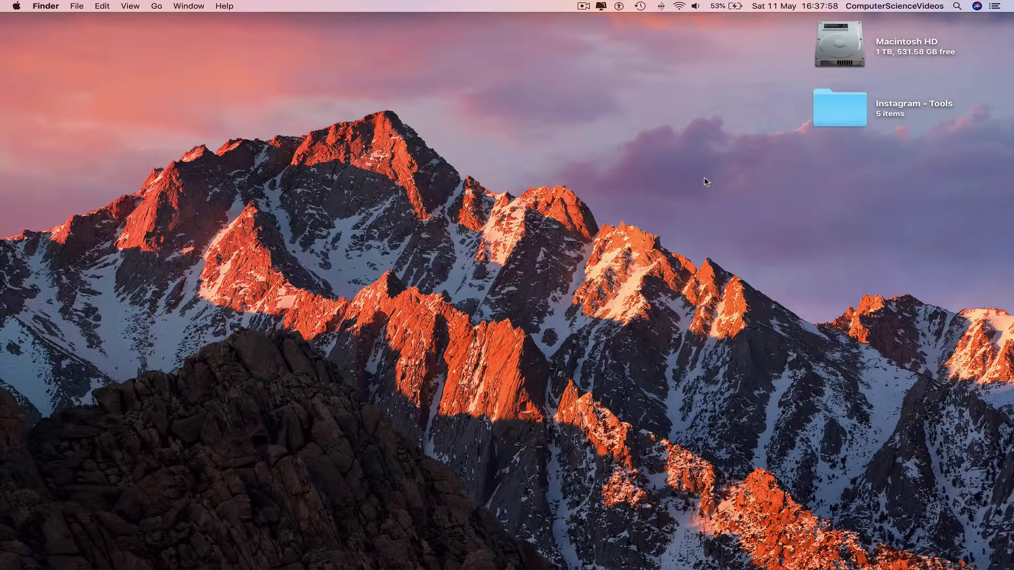
- Bring up Safari with the Gramblr upload page, open Instagram in a new tab, and return to the Gramblr page
{"action": "mouse_move", "coordinate": [760, 567]}
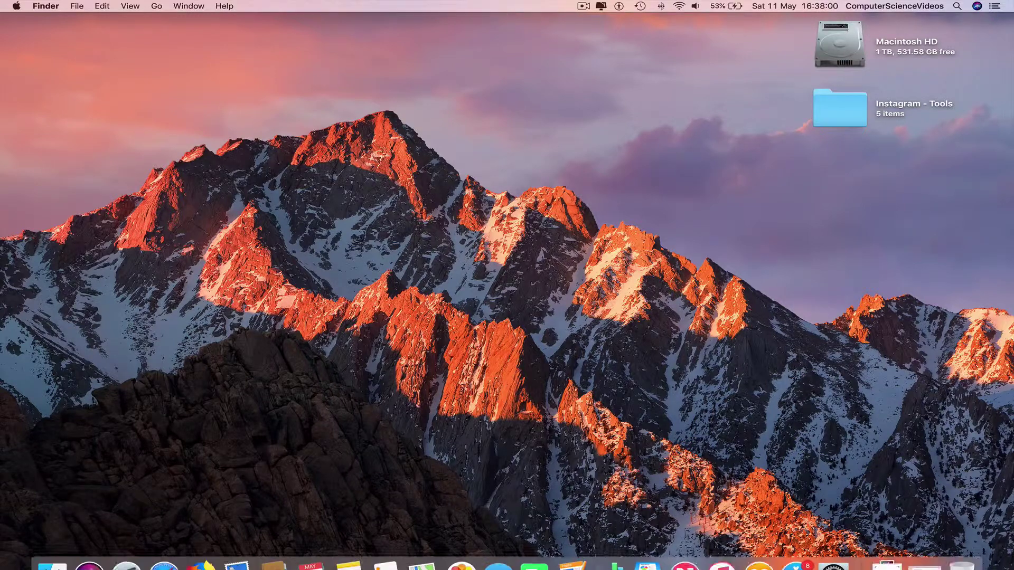
{"action": "left_click", "coordinate": [164, 561]}
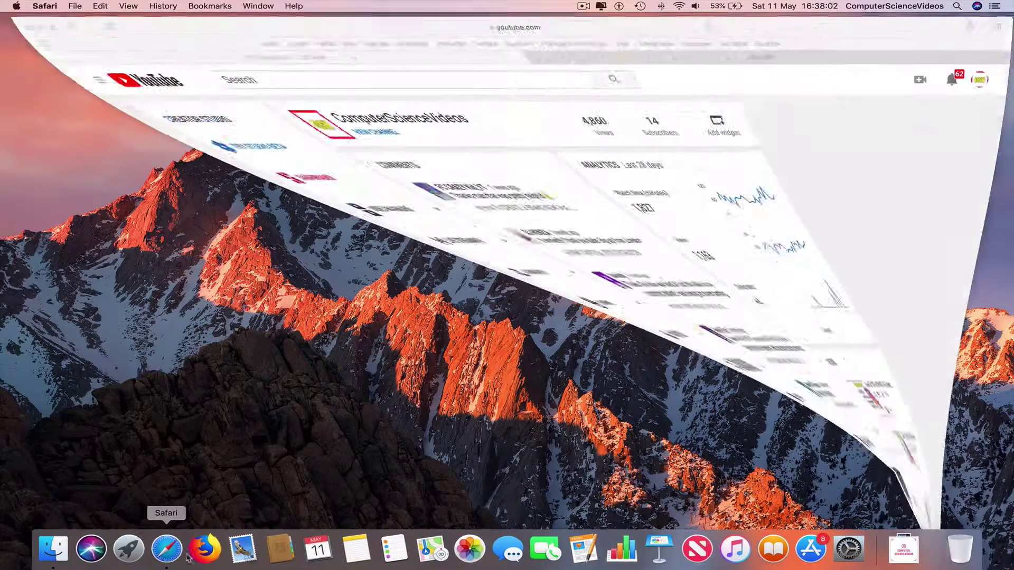
{"action": "left_click", "coordinate": [712, 58]}
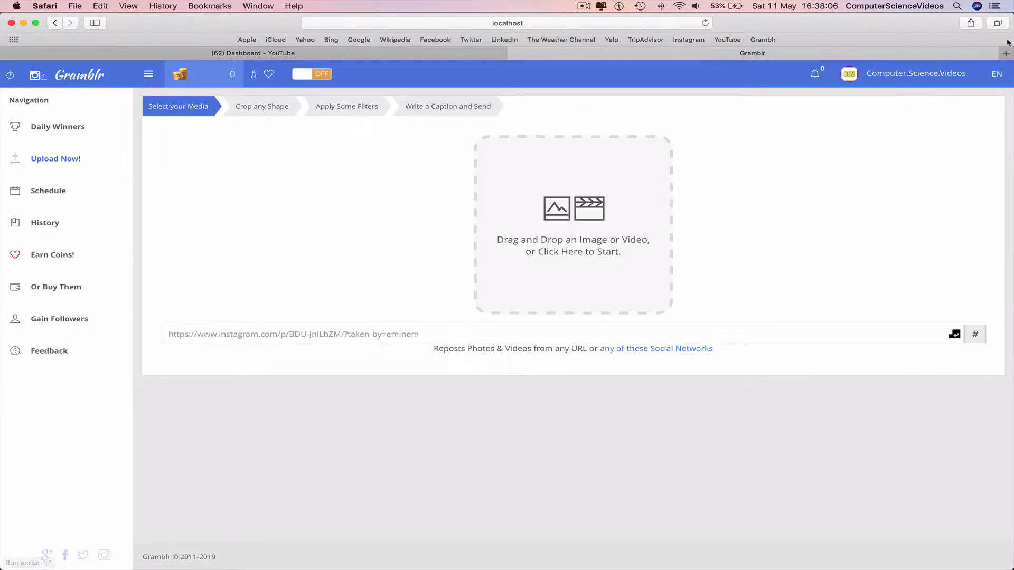
{"action": "left_click", "coordinate": [1008, 55]}
{"action": "left_click", "coordinate": [687, 41]}
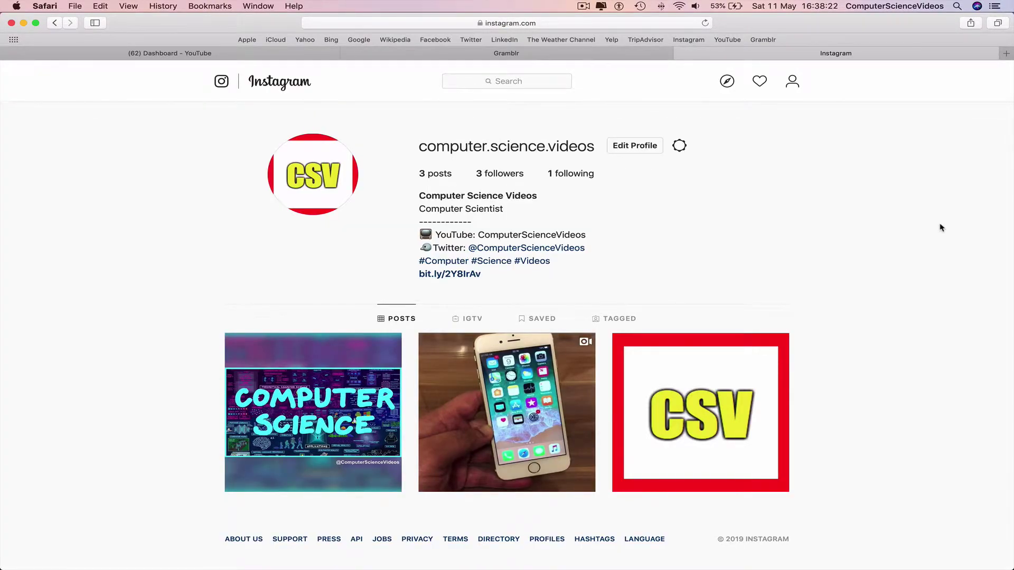
{"action": "left_click", "coordinate": [632, 55]}
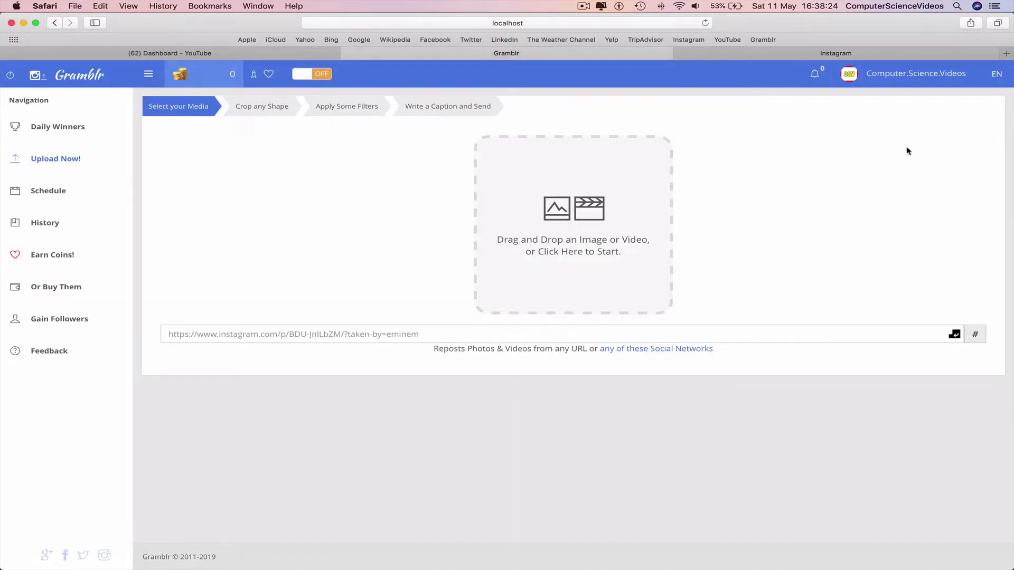
- Switch to Finder and view the full name of the "180. Mac Office How to Use Microsoft Word" video file
{"action": "key", "text": "super+h"}
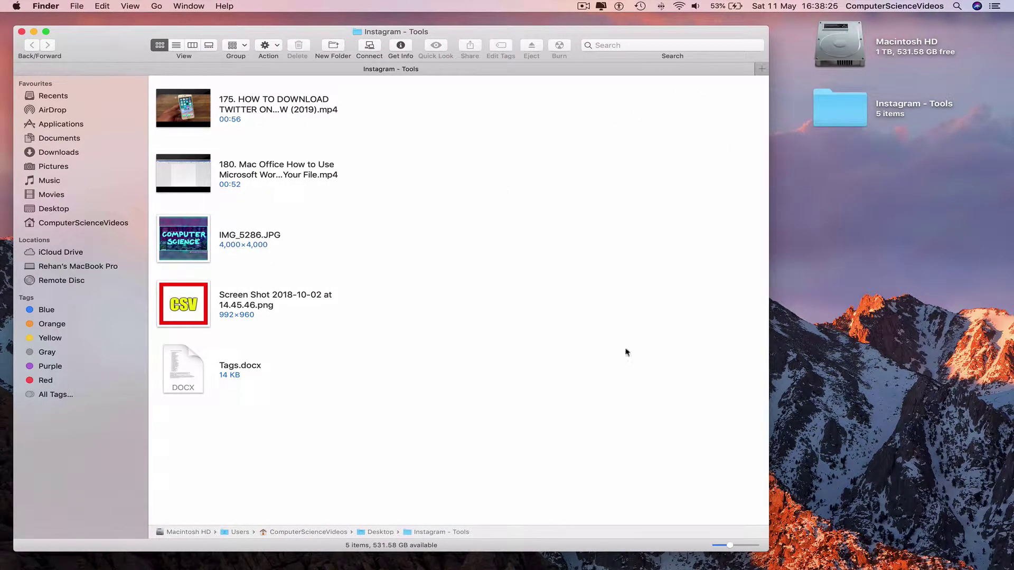
{"action": "left_click", "coordinate": [265, 174]}
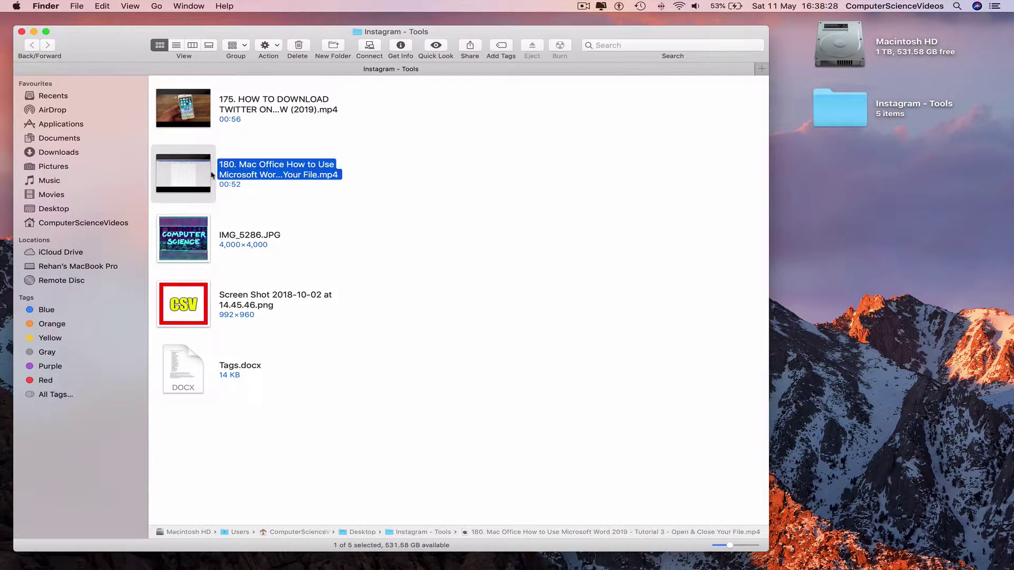
{"action": "left_click", "coordinate": [274, 178]}
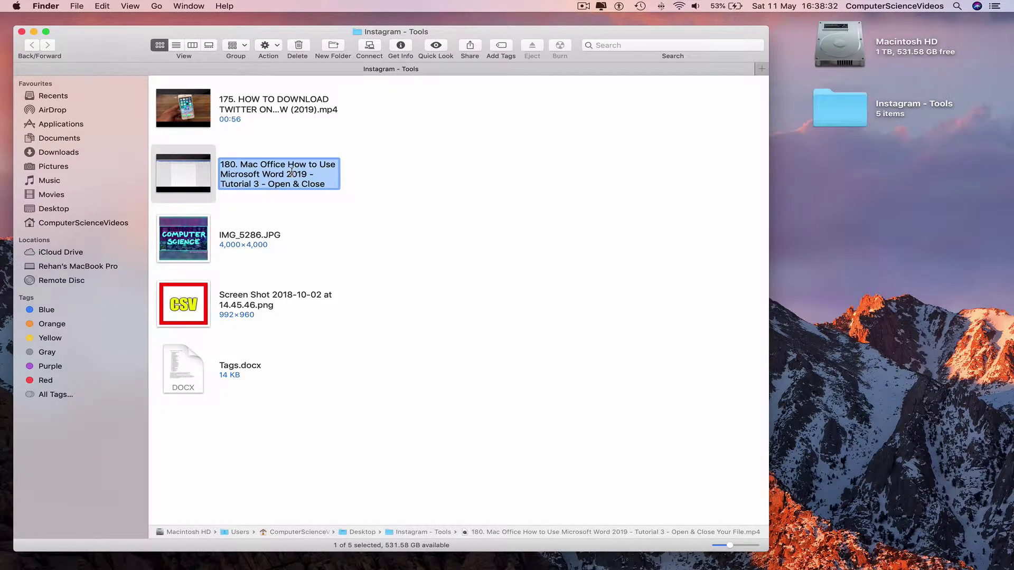
{"action": "left_click", "coordinate": [434, 178]}
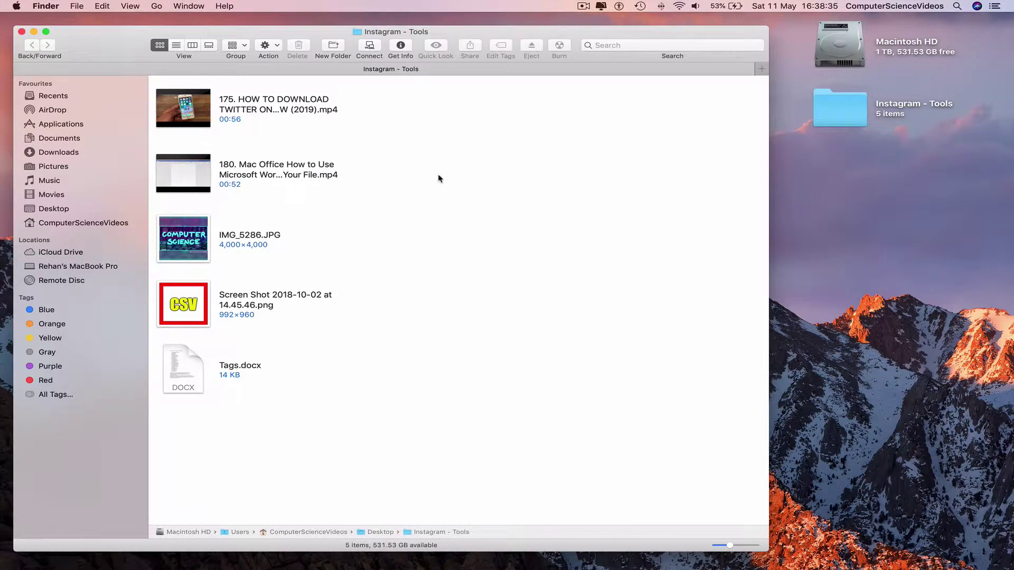
- Copy the hashtag paragraph below the numbered list in Tags.docx, close the document, and return to Safari
{"action": "left_click", "coordinate": [190, 367]}
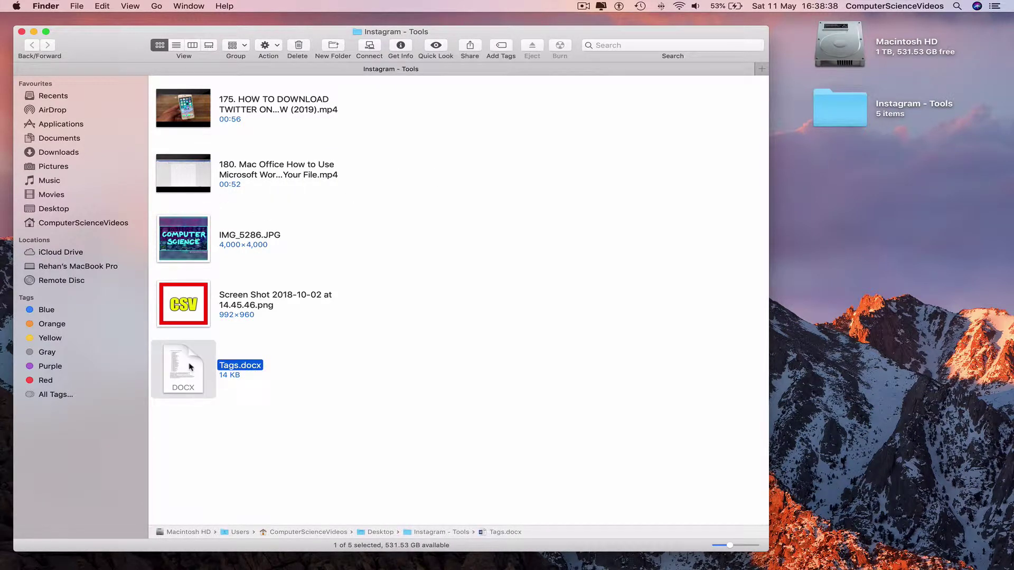
{"action": "double_click", "coordinate": [190, 367]}
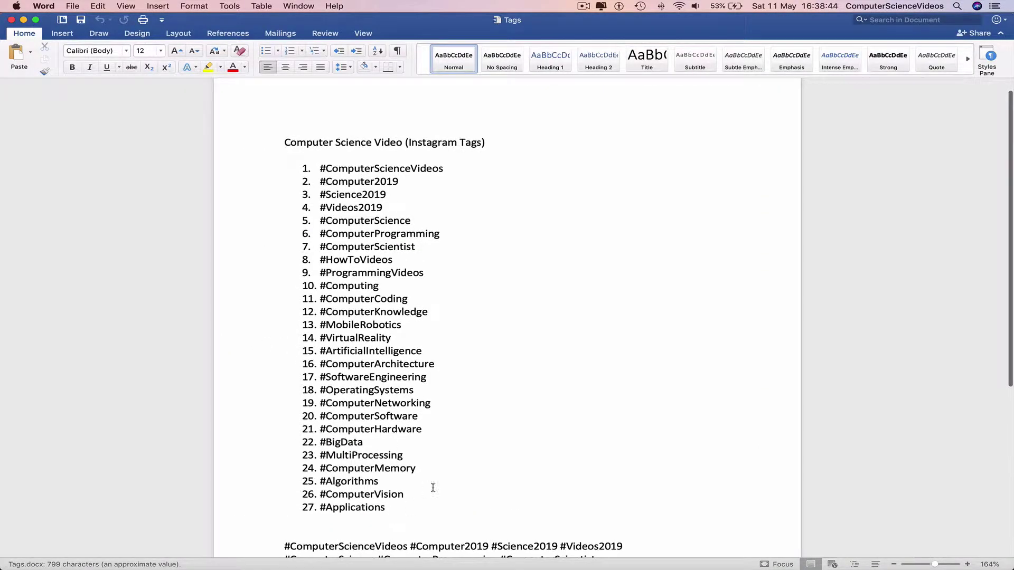
{"action": "scroll", "coordinate": [433, 487], "scroll_direction": "down", "scroll_amount": 5}
{"action": "left_click_drag", "start_coordinate": [501, 493], "coordinate": [257, 408]}
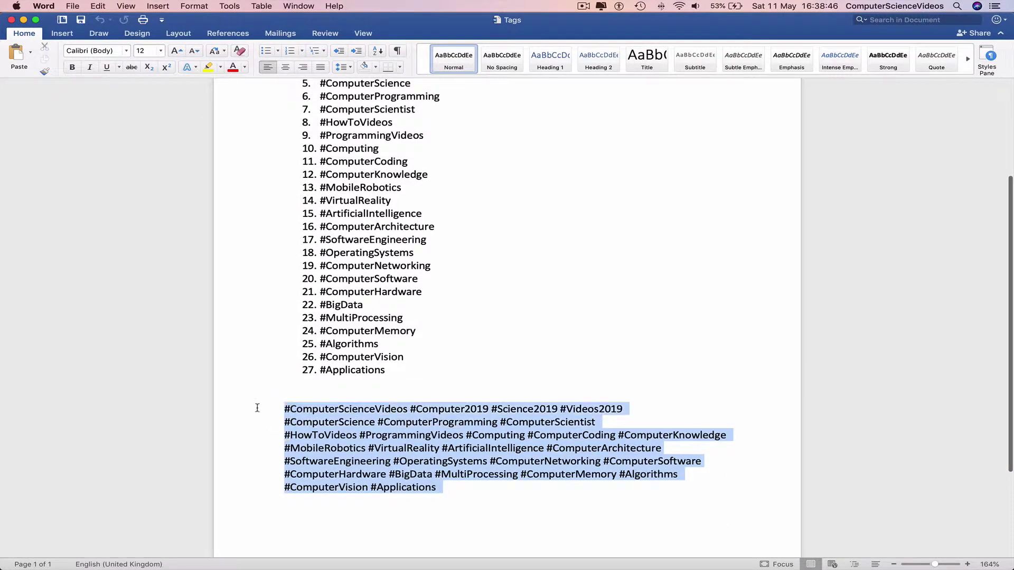
{"action": "key", "text": "super+c"}
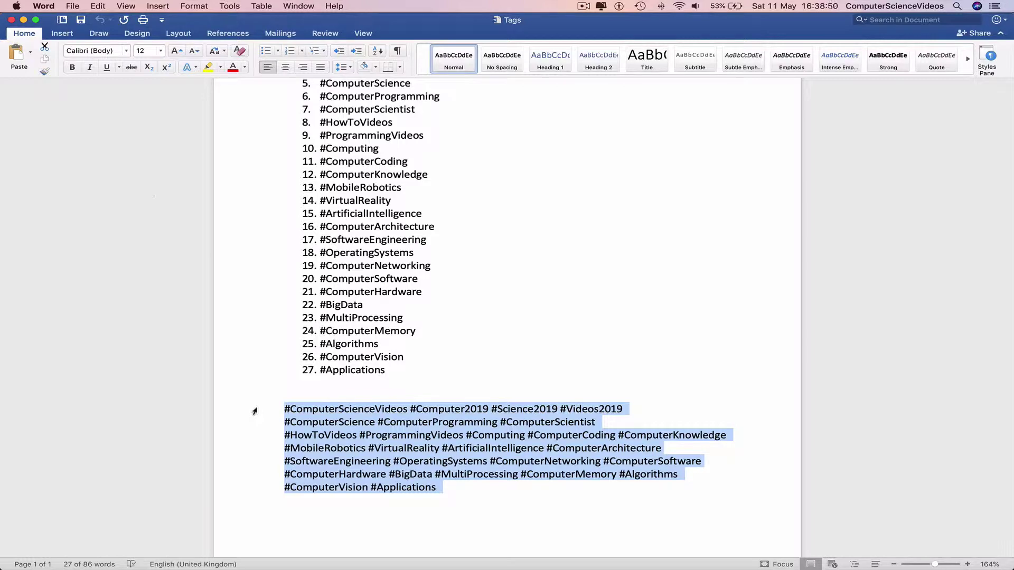
{"action": "scroll", "coordinate": [341, 372], "scroll_direction": "up", "scroll_amount": 5}
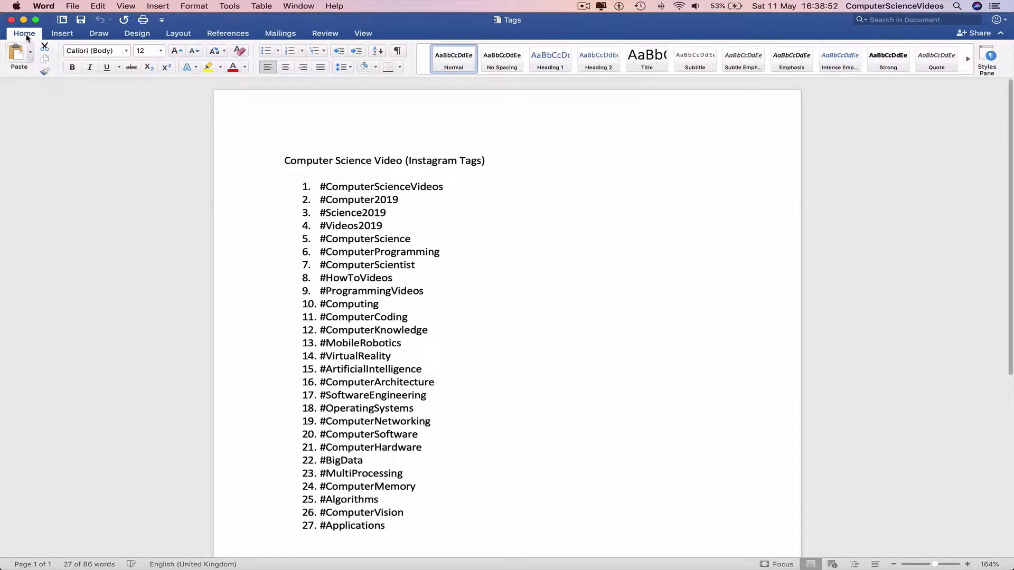
{"action": "left_click", "coordinate": [11, 19]}
{"action": "key", "text": "super+Tab"}
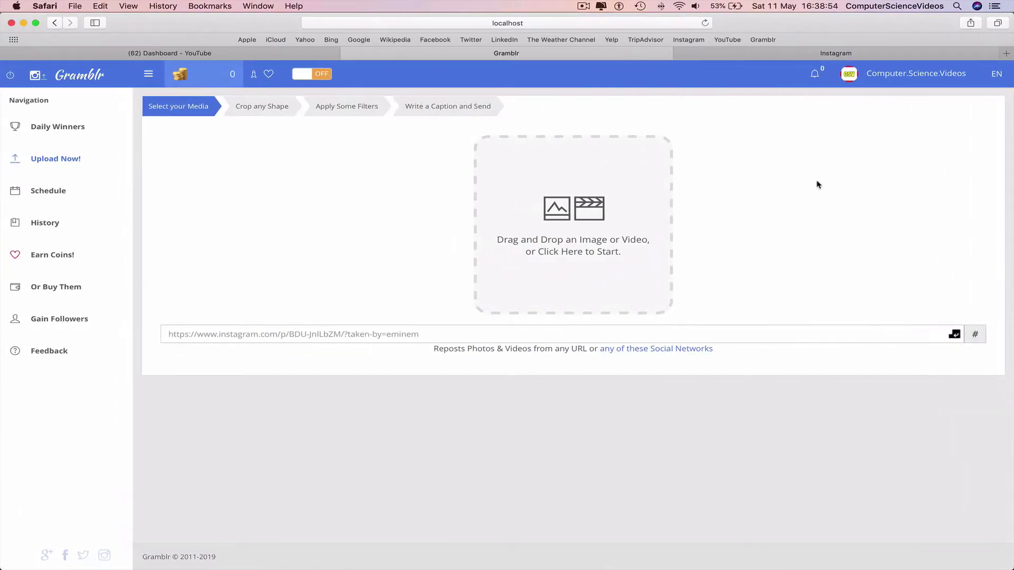
- Load the "180. Mac Office" video from the Instagram - Tools folder into Gramblr and accept its full-frame crop
{"action": "key", "text": "super+Tab"}
{"action": "left_click_drag", "start_coordinate": [276, 169], "coordinate": [593, 212]}
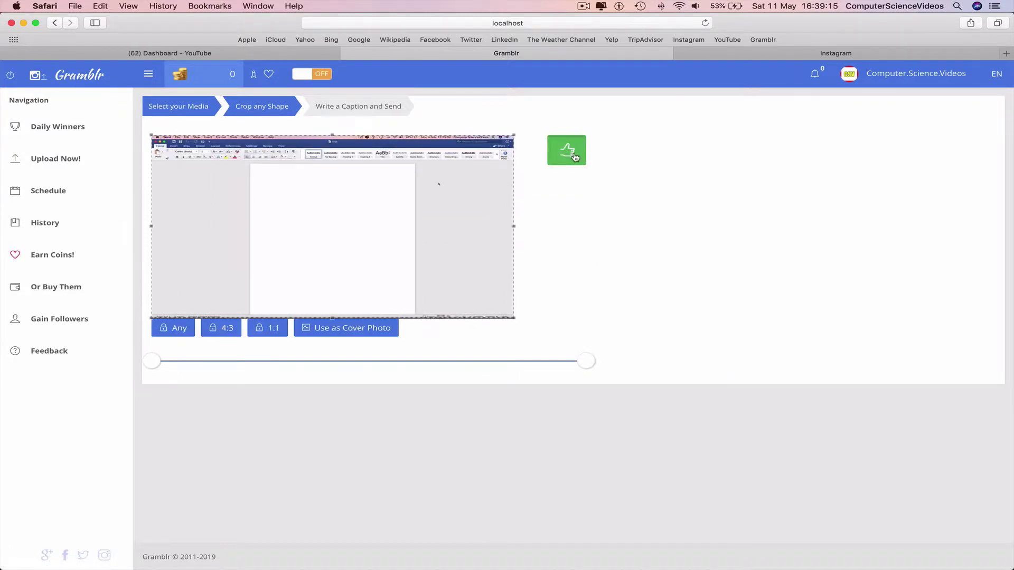
{"action": "left_click", "coordinate": [578, 152]}
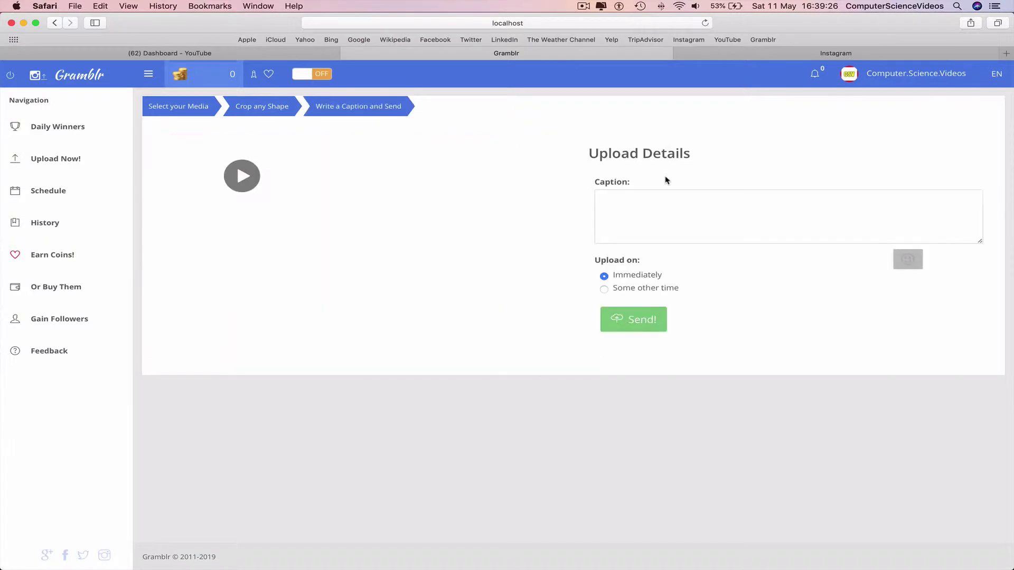
- Paste the copied hashtags into the upload caption and copy the "180. Mac Office" video's file name from Finder
{"action": "left_click", "coordinate": [710, 212]}
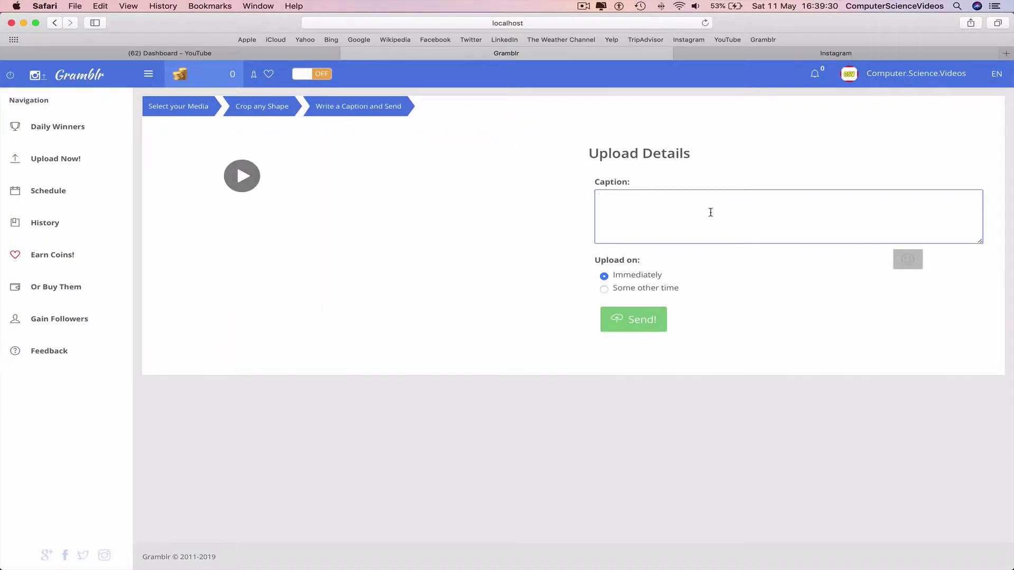
{"action": "key", "text": "super+v"}
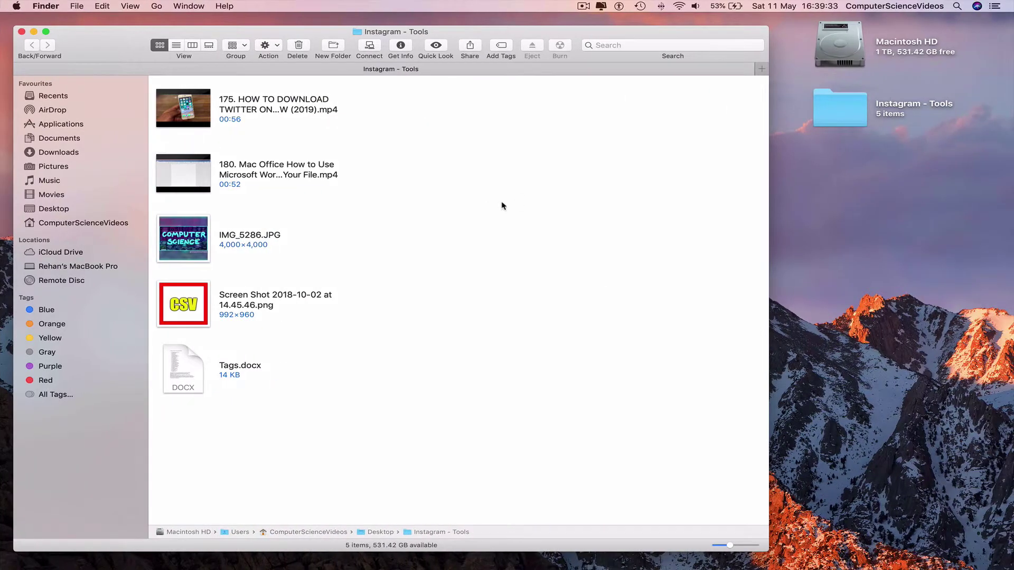
{"action": "left_click", "coordinate": [272, 174]}
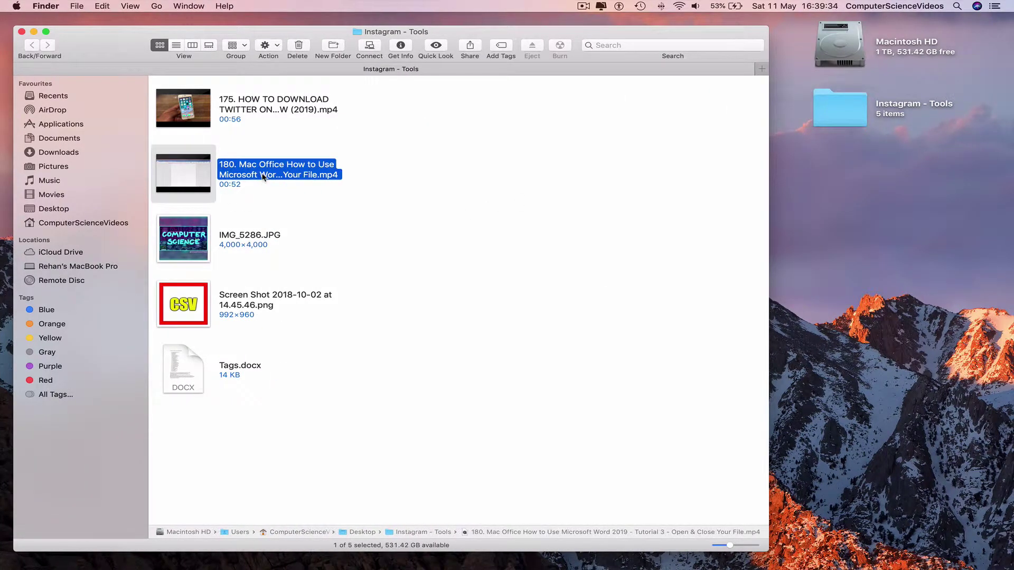
{"action": "key", "text": "Return"}
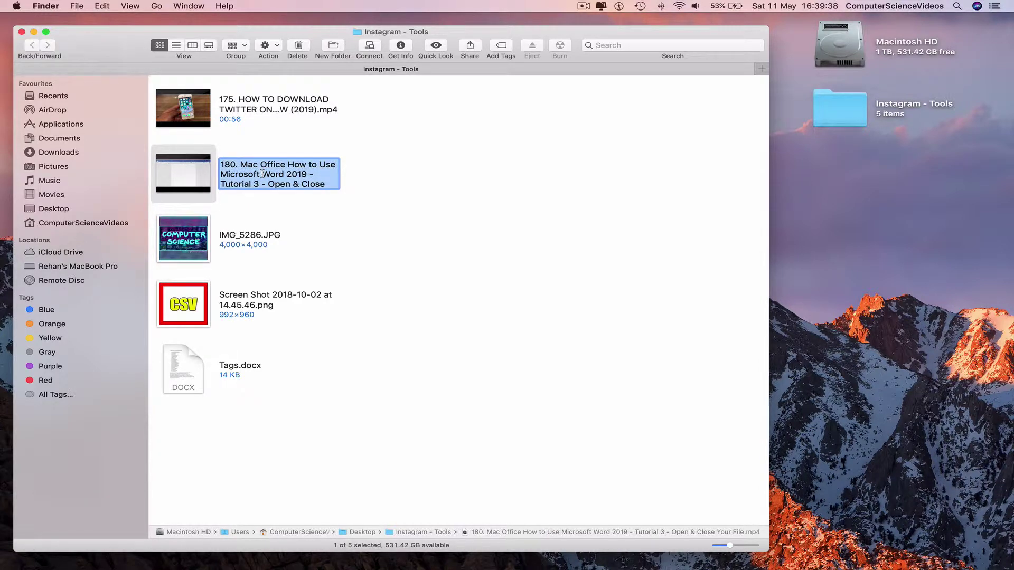
{"action": "key", "text": "ctrl+Left"}
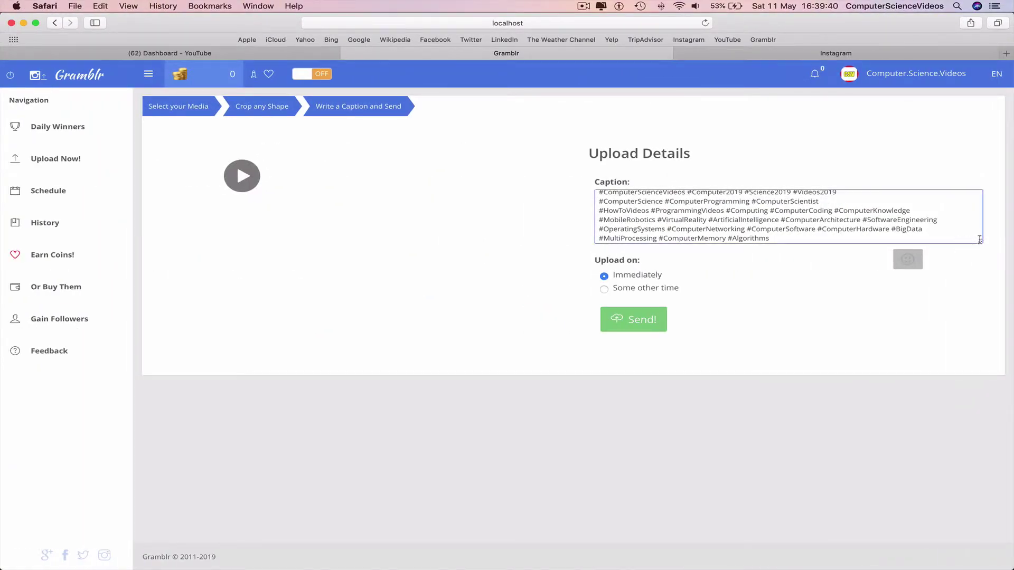
- Enlarge the caption box and paste the file name above the hashtags, separated by a blank line and without the leading "180."
{"action": "left_click_drag", "start_coordinate": [979, 240], "coordinate": [979, 330]}
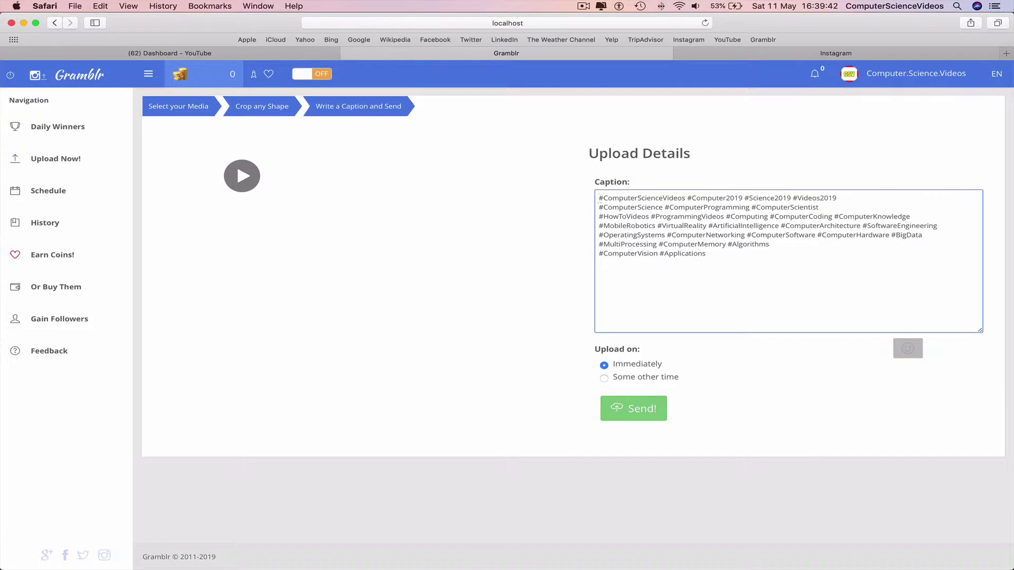
{"action": "key", "text": "Return"}
{"action": "key", "text": "Return"}
{"action": "key", "text": "super+v"}
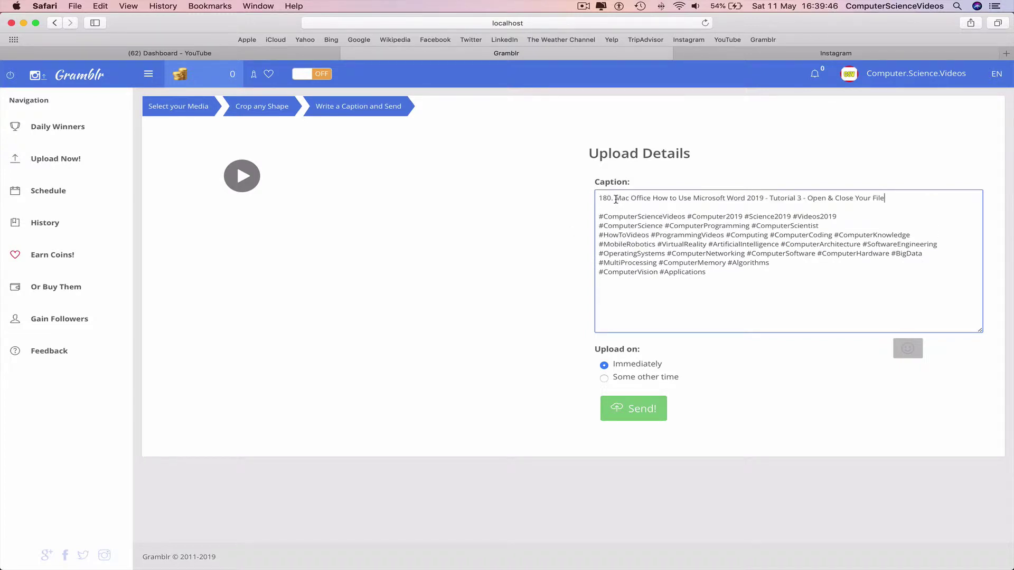
{"action": "left_click_drag", "start_coordinate": [616, 200], "coordinate": [556, 199]}
{"action": "key", "text": "BackSpace"}
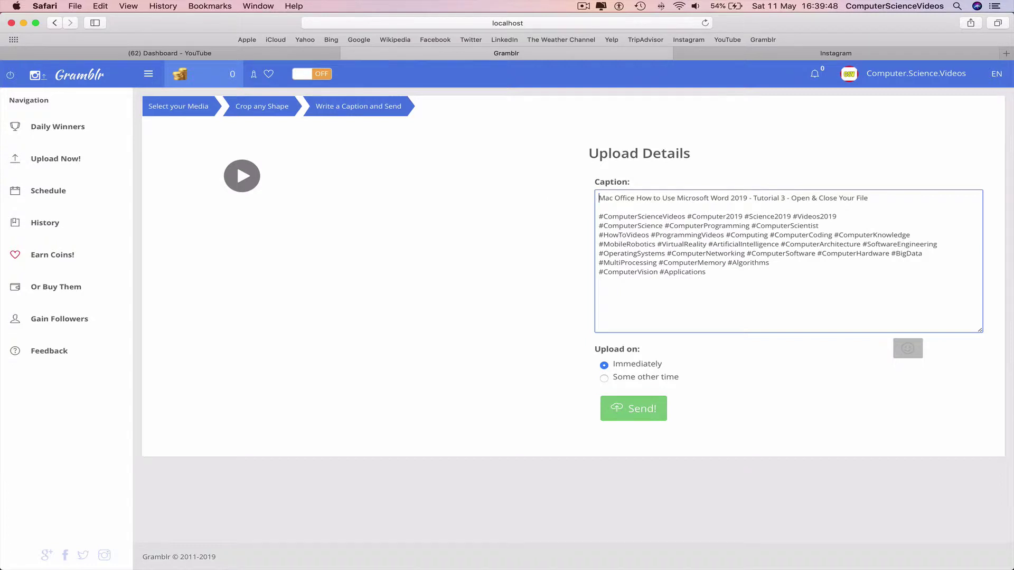
- Add the hashtags #MacOffice and #MicrosoftWord at the end of the caption
{"action": "left_click", "coordinate": [743, 274]}
{"action": "type", "text": "#MacOffice"}
{"action": "left_click_drag", "start_coordinate": [677, 198], "coordinate": [731, 199]}
{"action": "left_click", "coordinate": [774, 275]}
{"action": "key", "text": "super+v"}
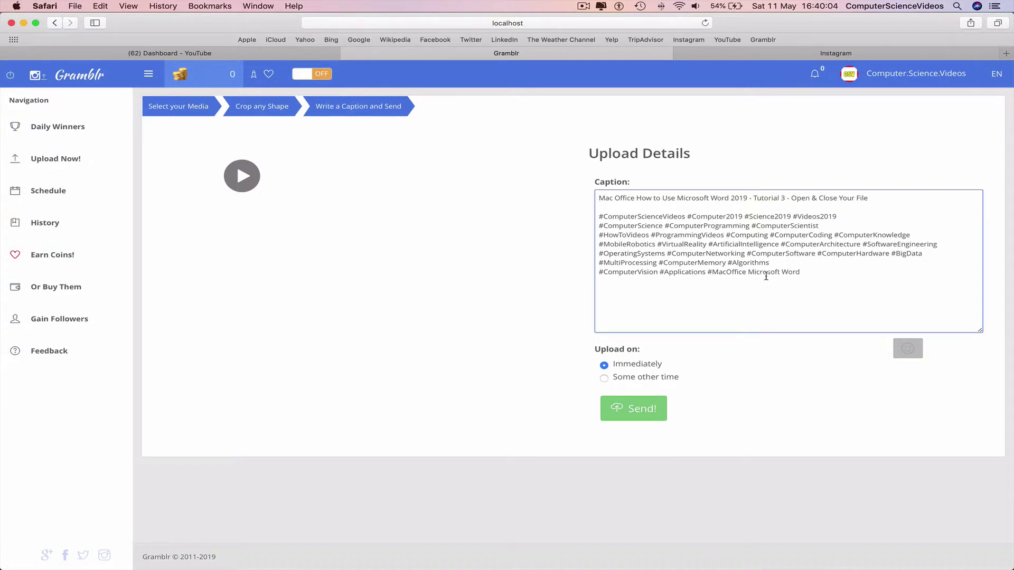
{"action": "type", "text": "#"}
{"action": "key", "text": "BackSpace"}
- Replace the blank line between the caption's title and hashtags with a separator line of equals signs, "============="
{"action": "left_click", "coordinate": [617, 206]}
{"action": "type", "text": "========"}
{"action": "left_click", "coordinate": [598, 207]}
{"action": "key", "text": "BackSpace"}
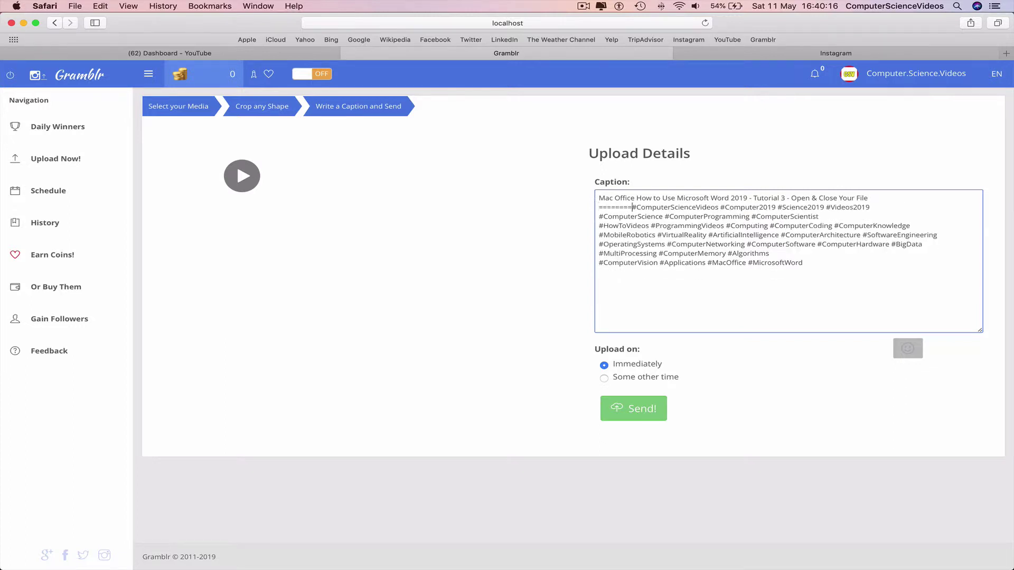
{"action": "key", "text": "Return"}
{"action": "key", "text": "Left"}
{"action": "type", "text": "====="}
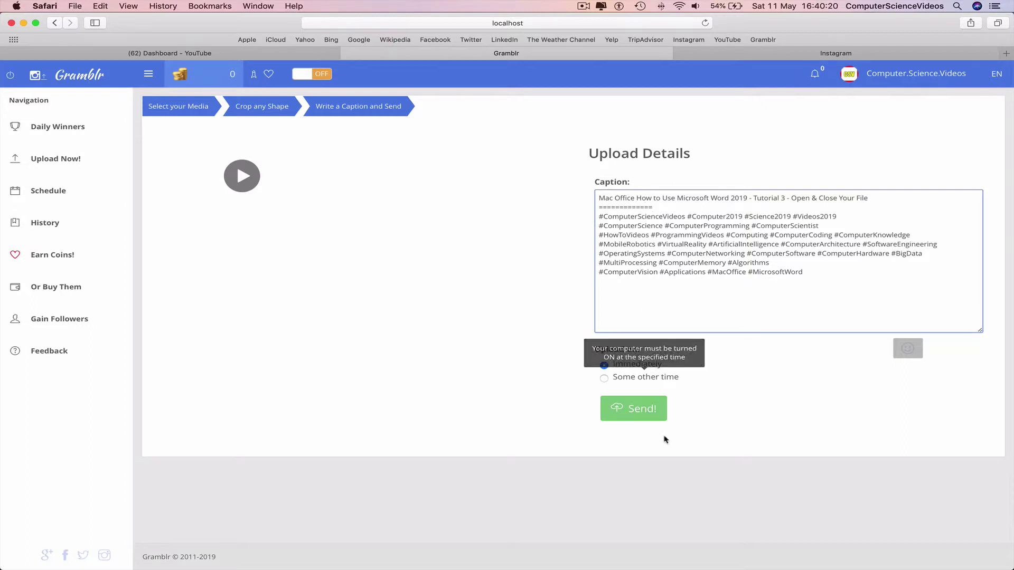
- Send the video for immediate upload and check the new post on the refreshed Instagram profile
{"action": "left_click", "coordinate": [657, 412]}
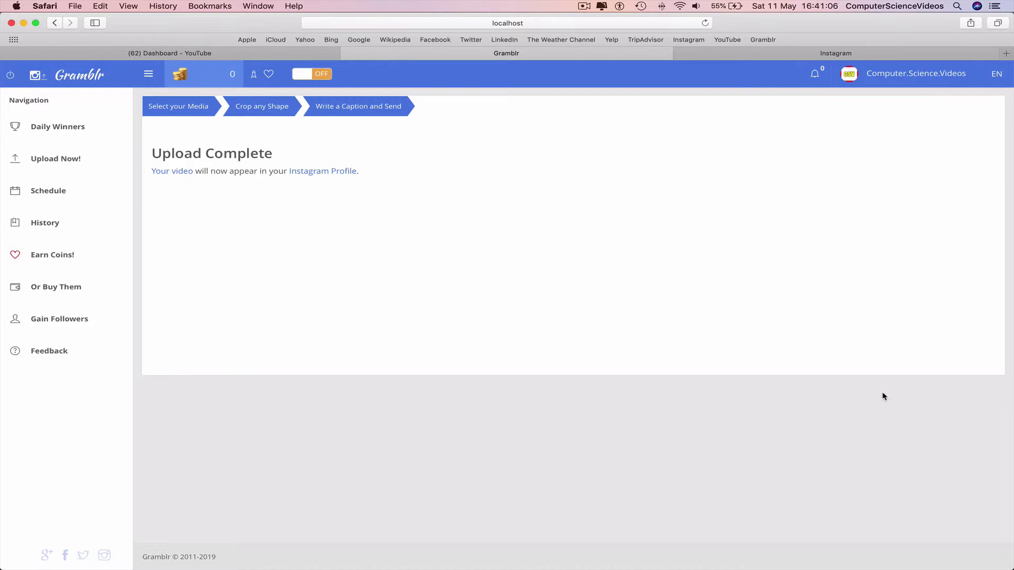
{"action": "left_click", "coordinate": [810, 54]}
{"action": "key", "text": "super+r"}
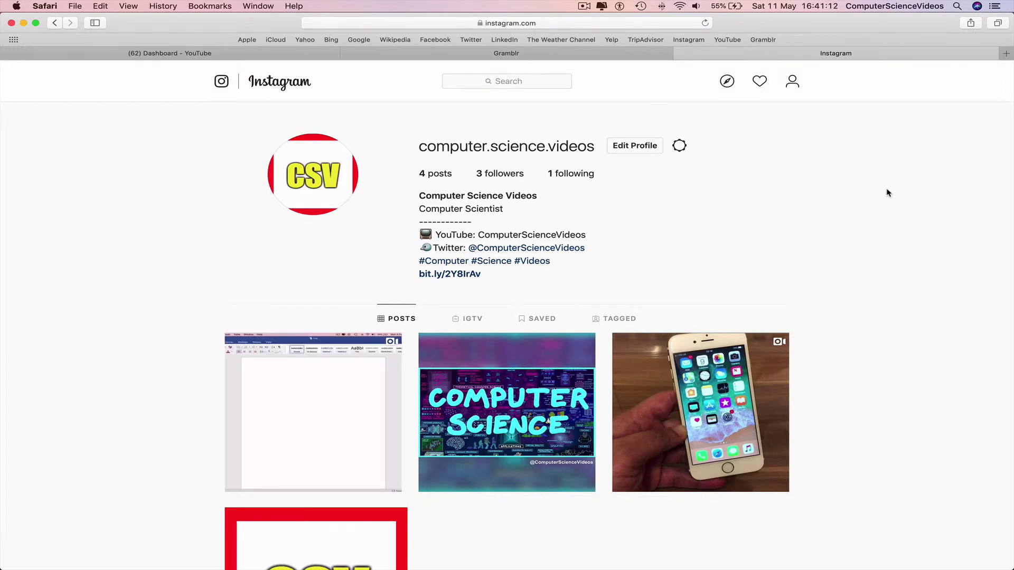
{"action": "left_click", "coordinate": [359, 376]}
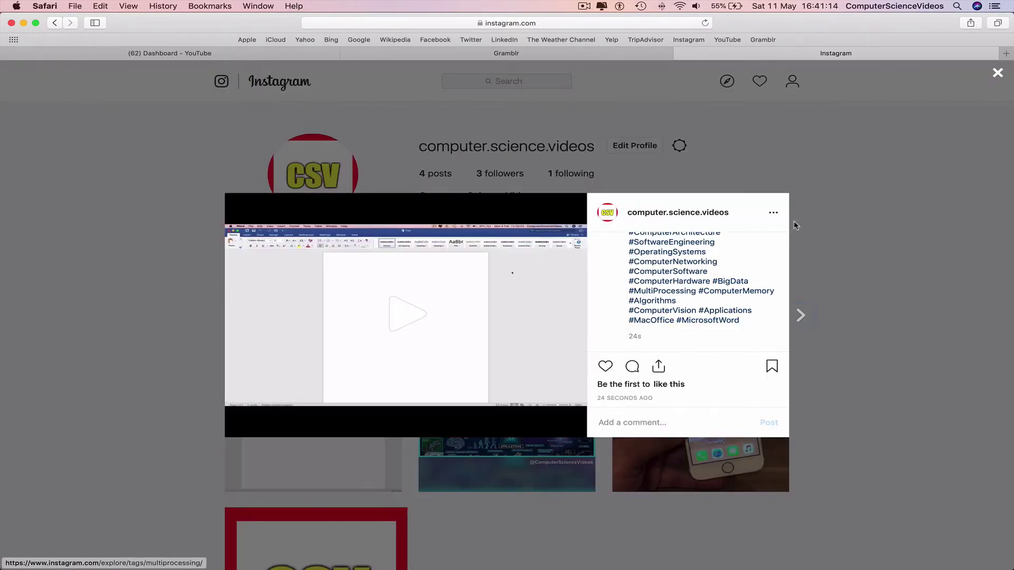
{"action": "left_click", "coordinate": [849, 245]}
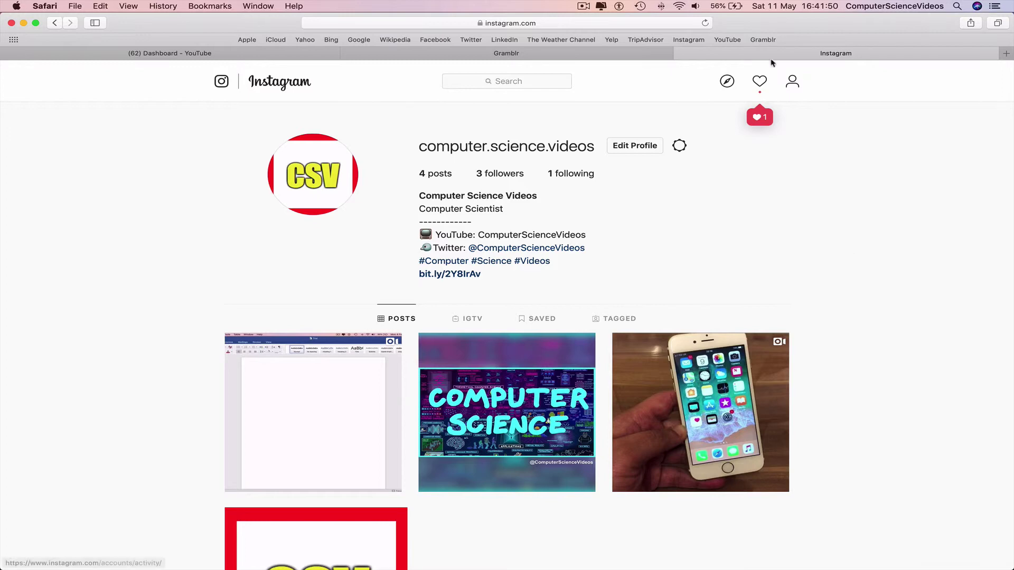
- Check the Instagram activity notifications and review the newest video post's likes and caption
{"action": "left_click", "coordinate": [760, 83]}
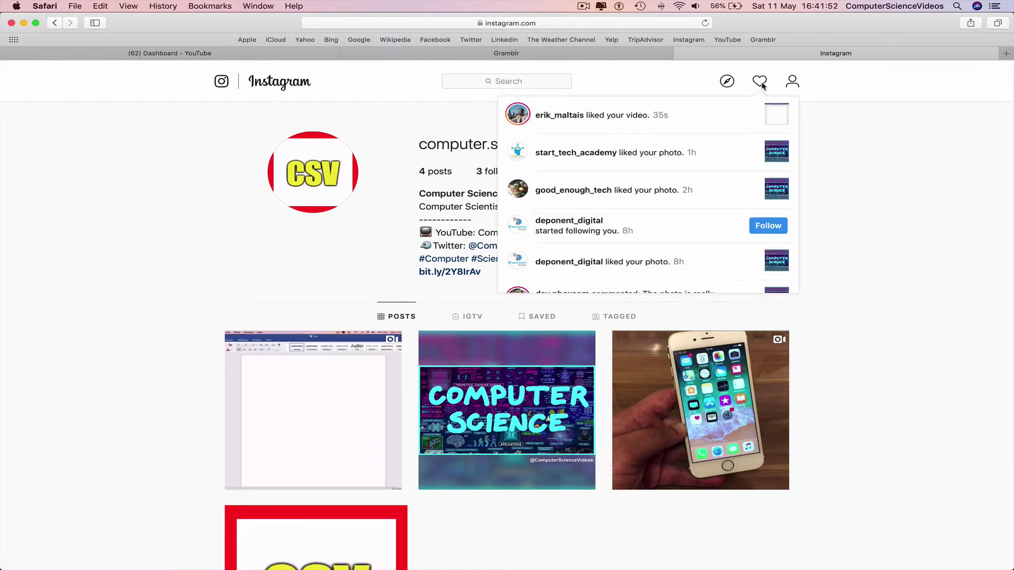
{"action": "left_click", "coordinate": [889, 174]}
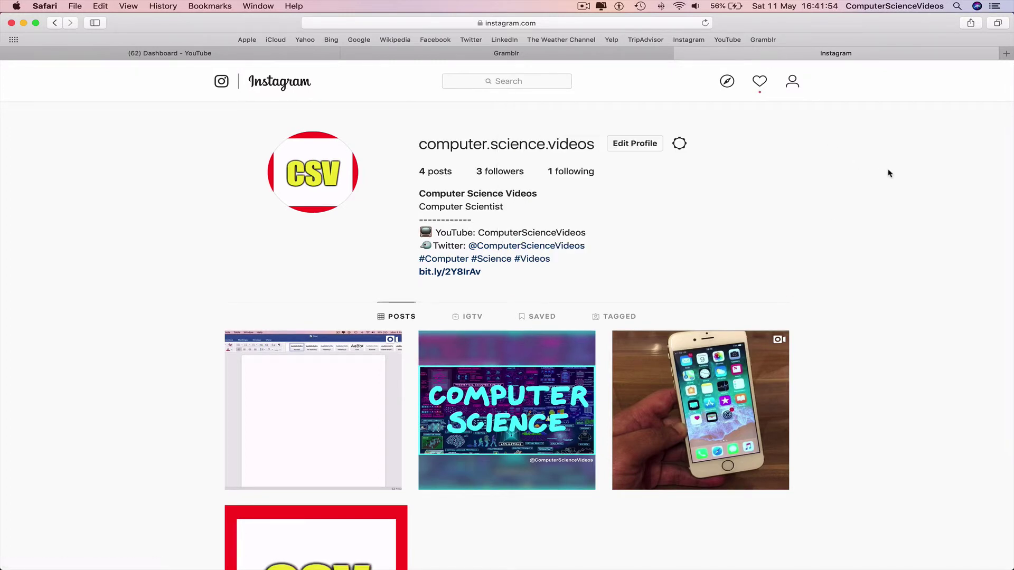
{"action": "left_click", "coordinate": [368, 359]}
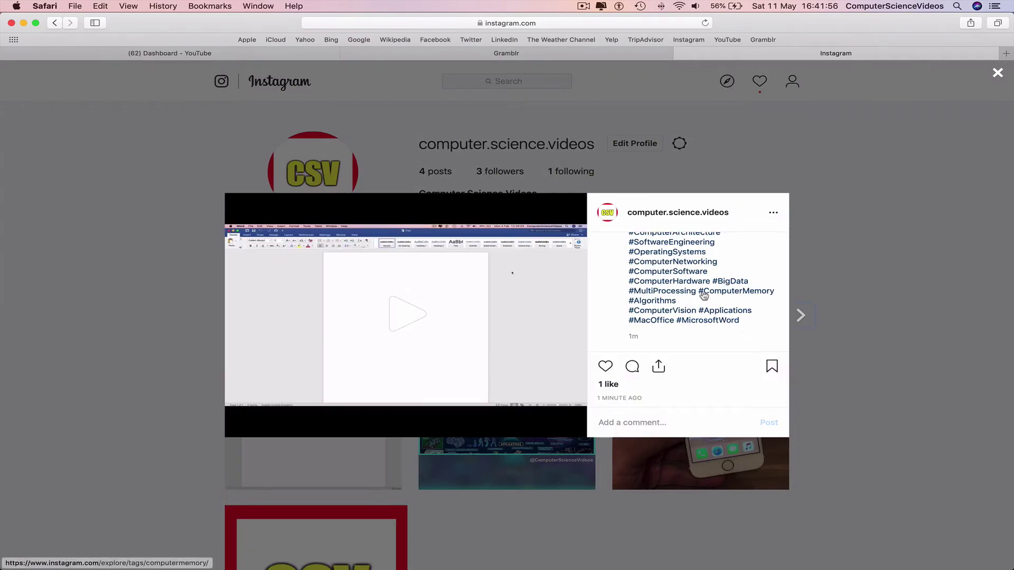
{"action": "scroll", "coordinate": [704, 296], "scroll_direction": "up", "scroll_amount": 5}
{"action": "left_click", "coordinate": [879, 265]}
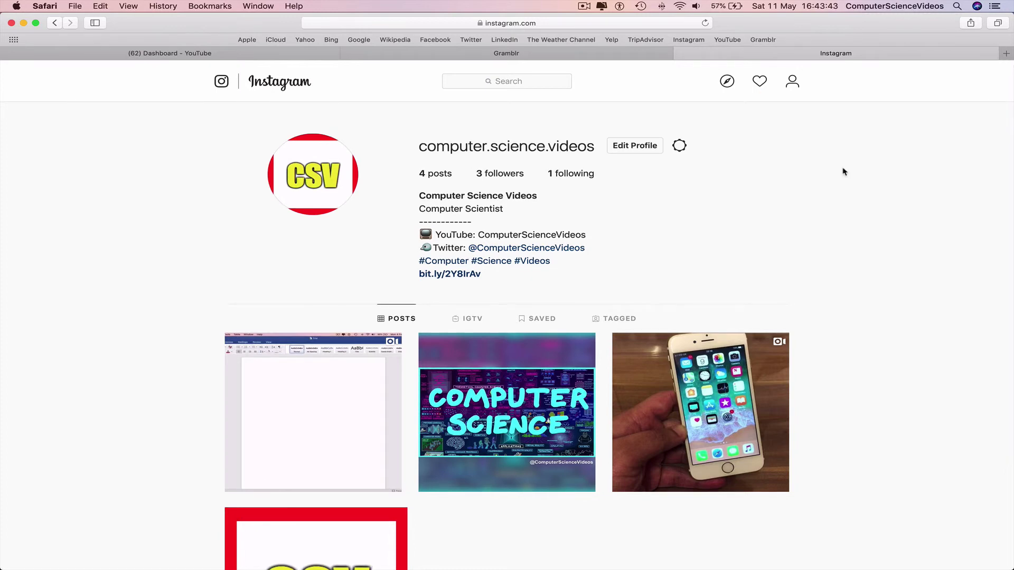
- Refresh the Instagram profile page and minimize Safari to show the desktop
{"action": "key", "text": "super+r"}
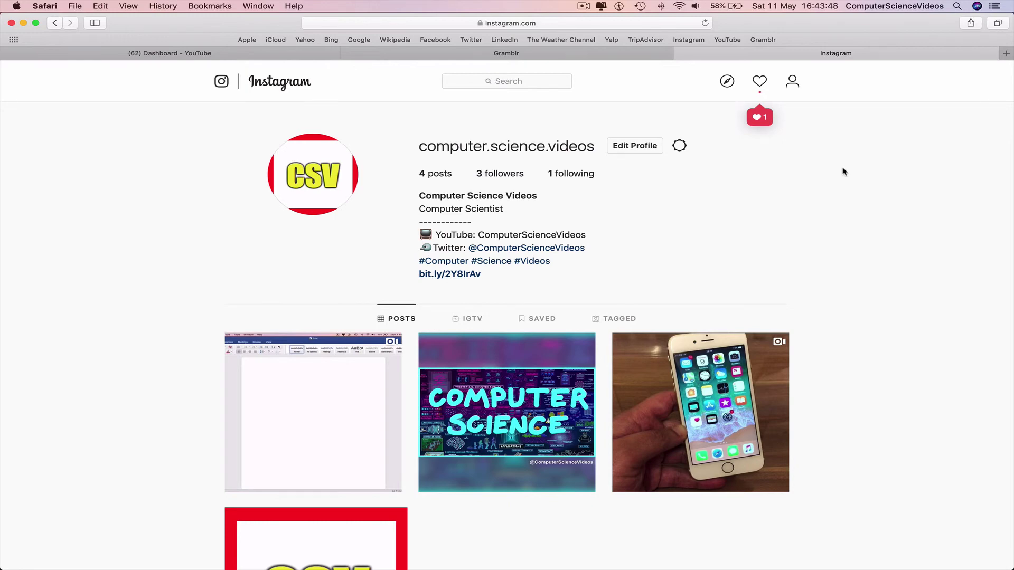
{"action": "left_click", "coordinate": [23, 22]}
{"action": "left_click", "coordinate": [454, 157]}
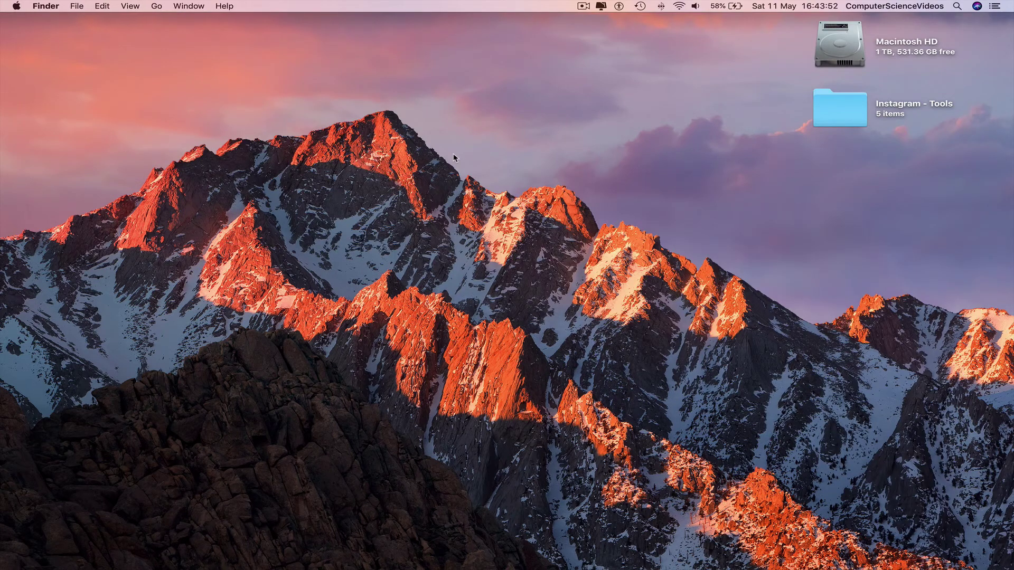